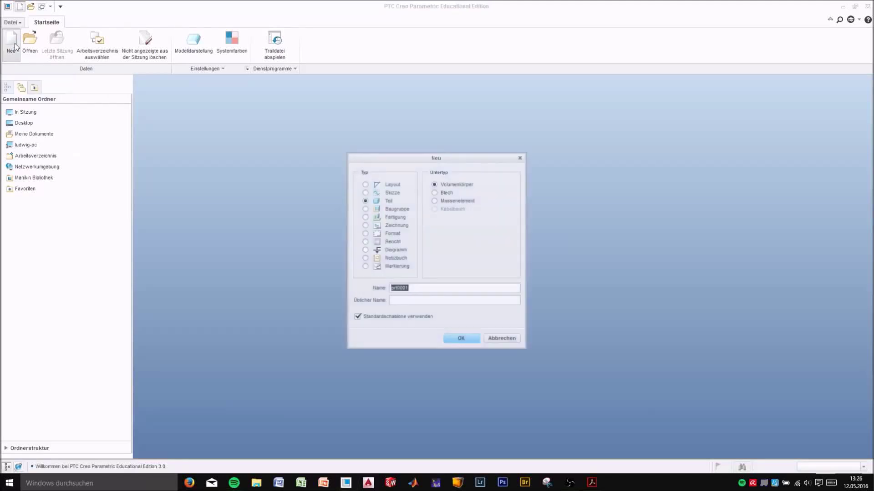
Create a new solid part named Polygon
text(Polygon)
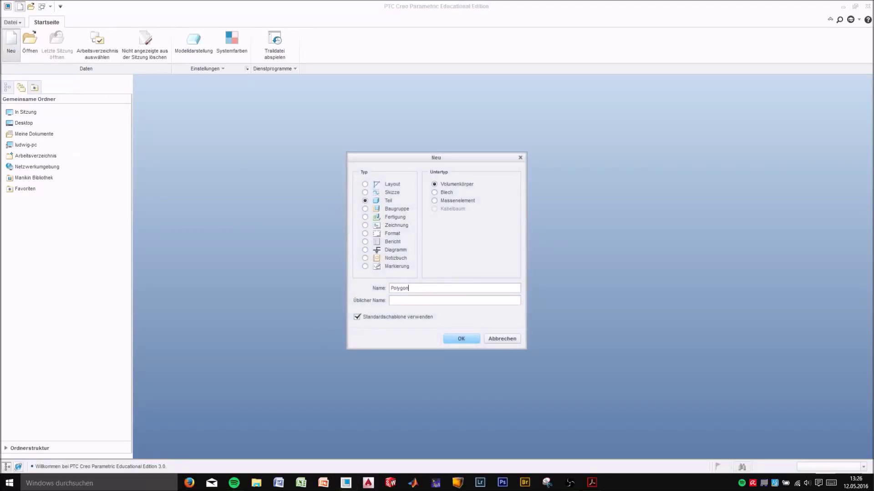
key(Return)
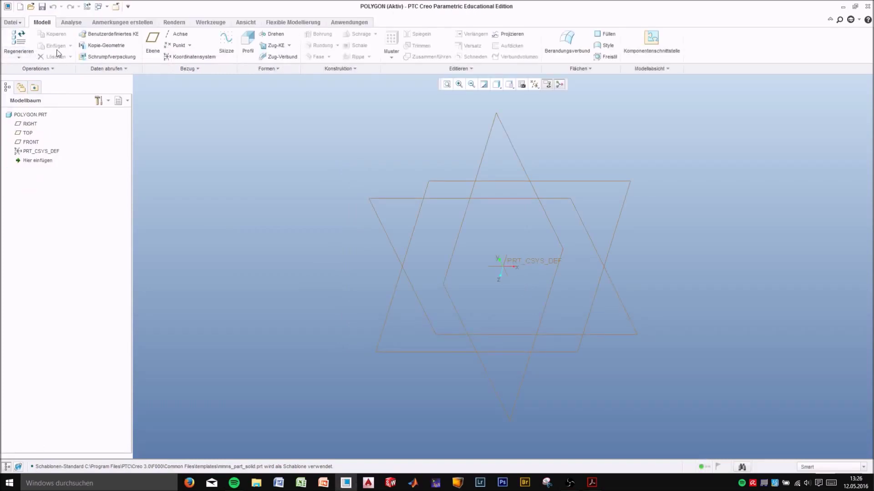
click(186, 71)
mouse_move(165, 79)
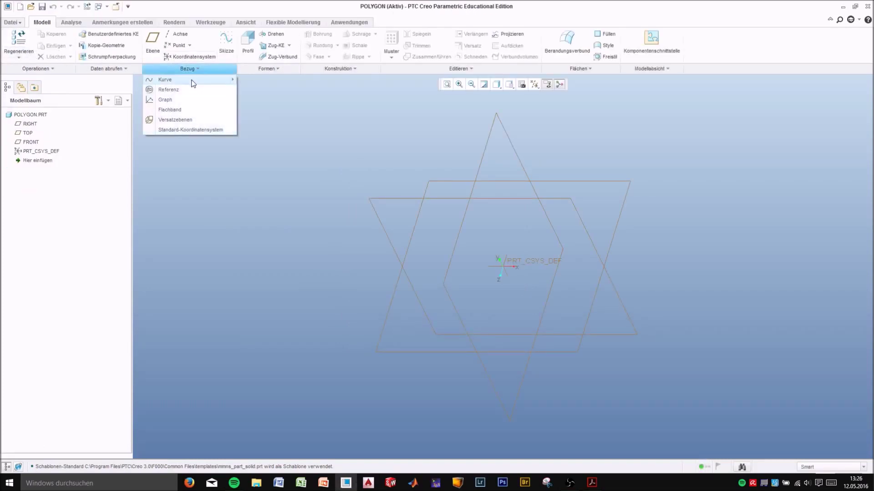
Start an equation curve on PRT_CSYS_DEF and paste the x, y and z=0 equations
click(255, 88)
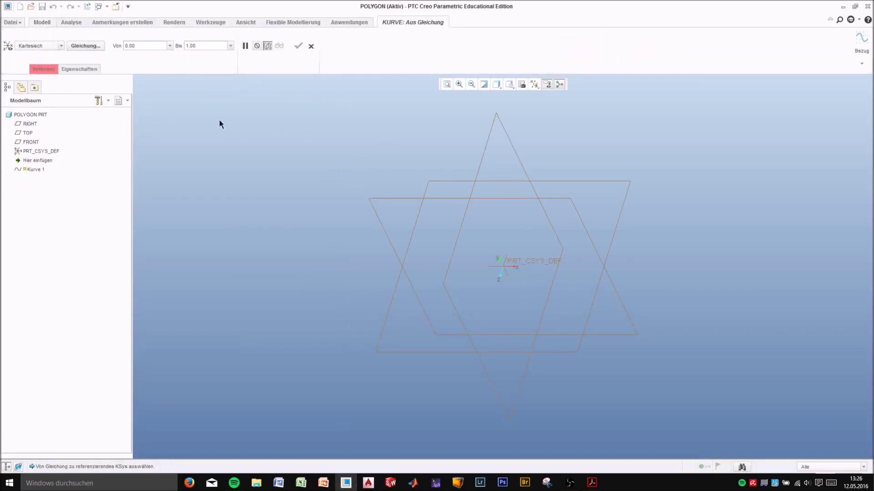
click(54, 71)
click(33, 152)
click(75, 47)
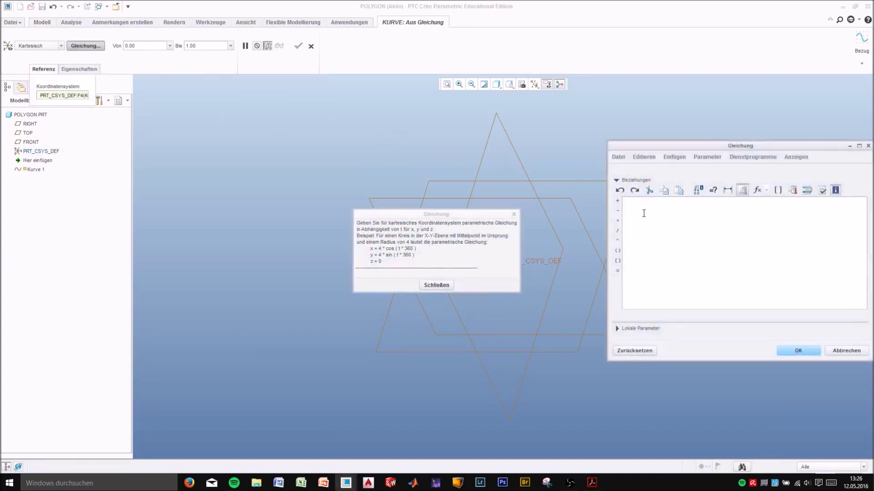
click(449, 285)
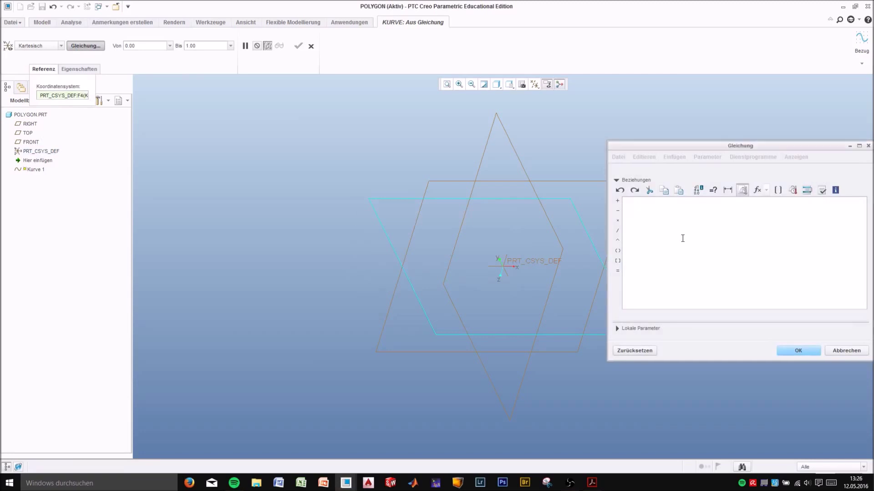
text(x=d_außen/2*cos(T*360)+a_exzen*cos((T*360)*2) y=d_außen/2*sin(T*360)-a_exzen*sin((T*360)*2) z=0)
drag(690, 146, 675, 86)
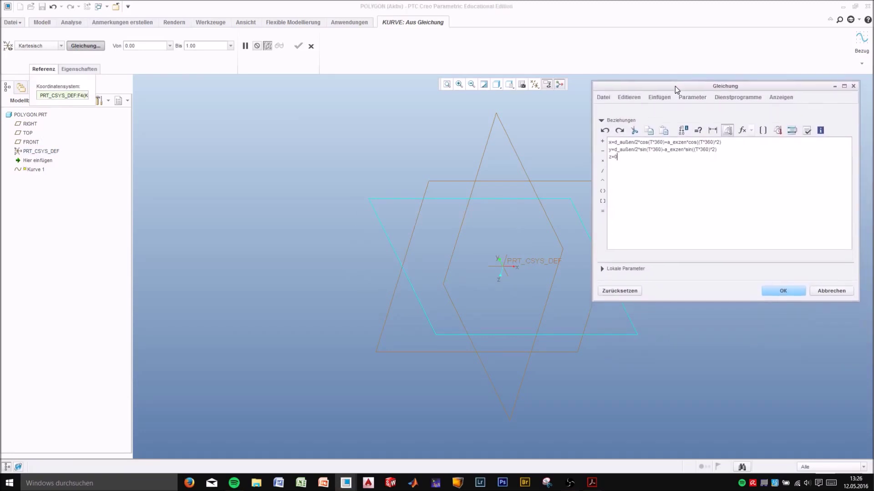
Add d_außen and a_exzen from the x equation as local curve parameters
click(645, 269)
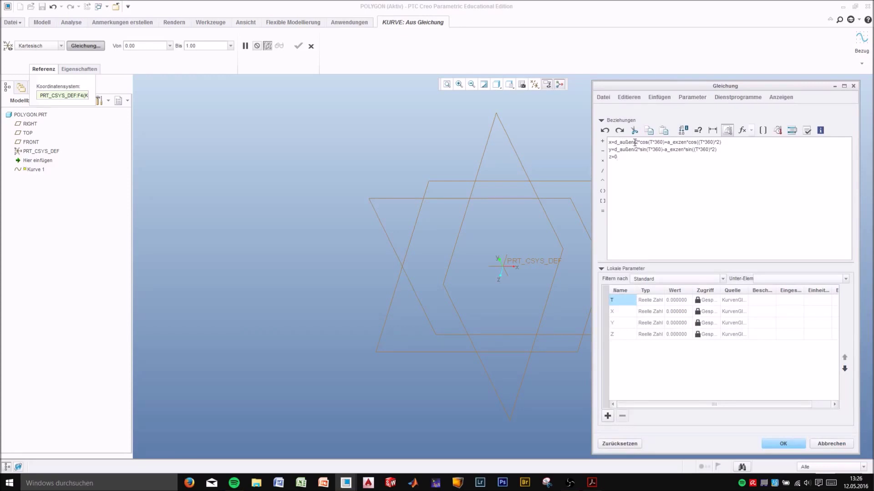
drag(634, 143, 610, 144)
click(608, 416)
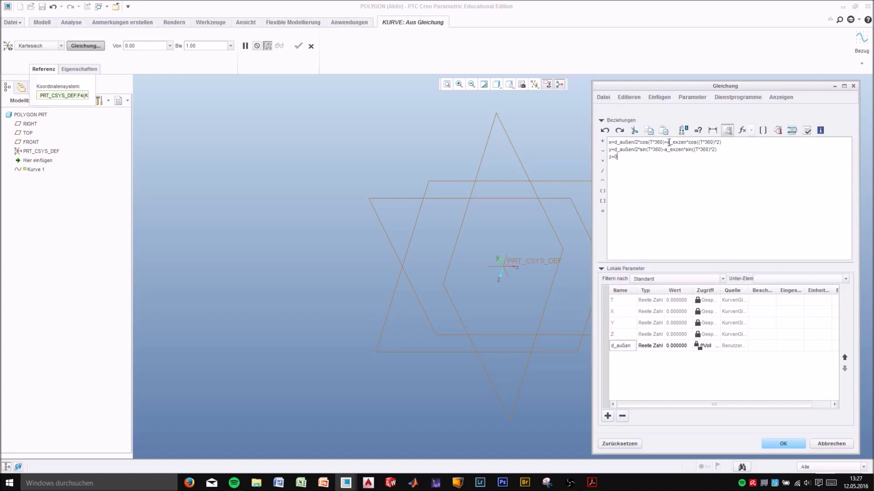
drag(668, 142, 686, 143)
click(608, 416)
click(651, 346)
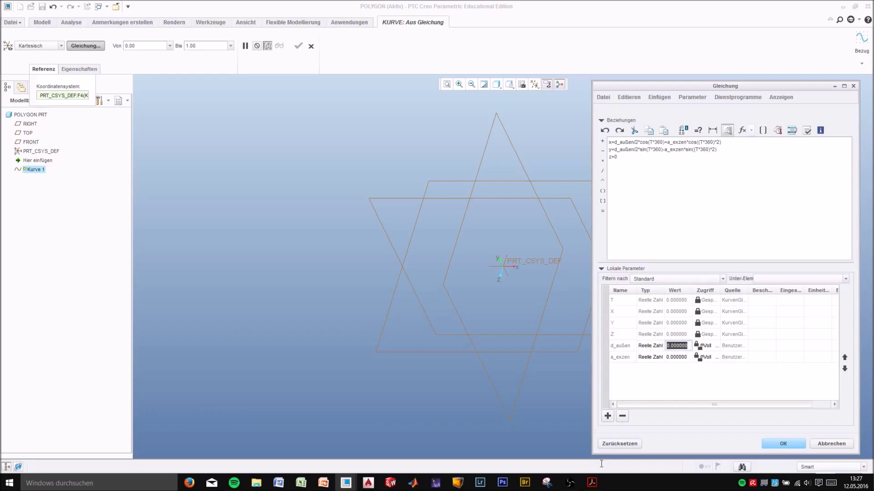
Mark the size 50 row in DIN 32711 Tabelle 1 (d2 53,6, e1 1,8), then return to Creo
click(591, 485)
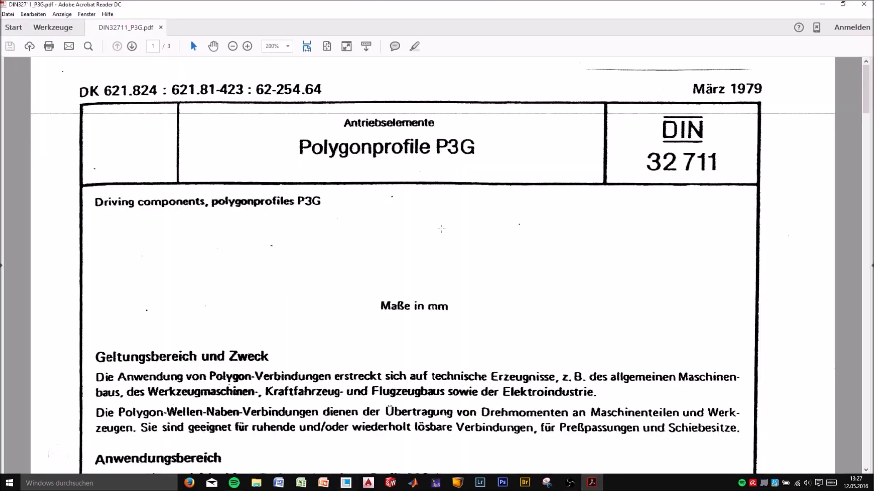
scroll(440, 224, down, 3)
scroll(440, 224, down, 5)
scroll(440, 224, down, 8)
scroll(440, 224, down, 3)
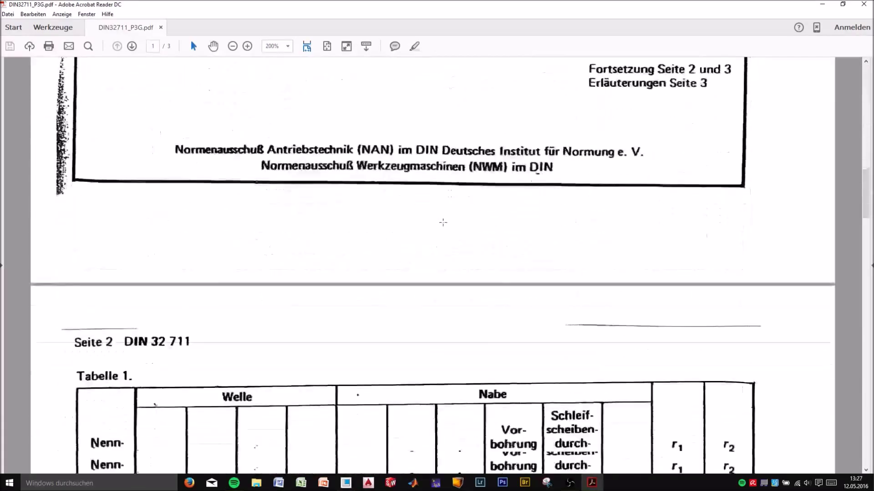
scroll(440, 224, down, 8)
scroll(440, 224, down, 2)
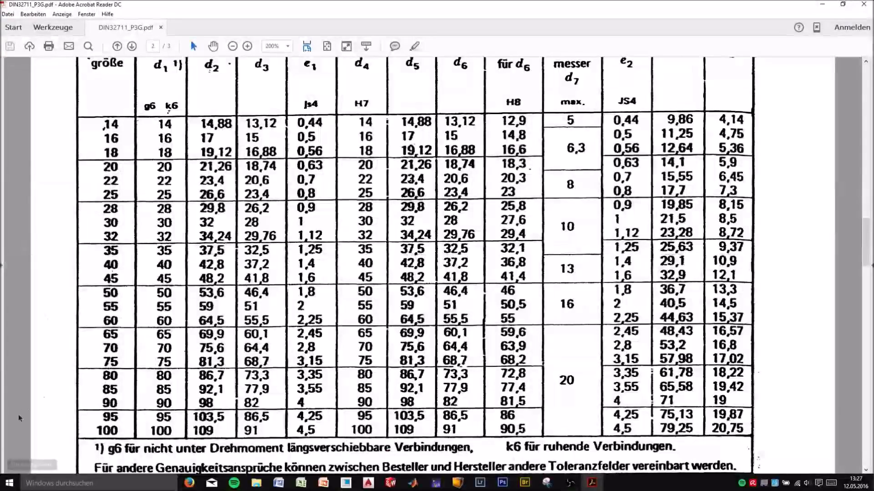
drag(93, 290, 449, 295)
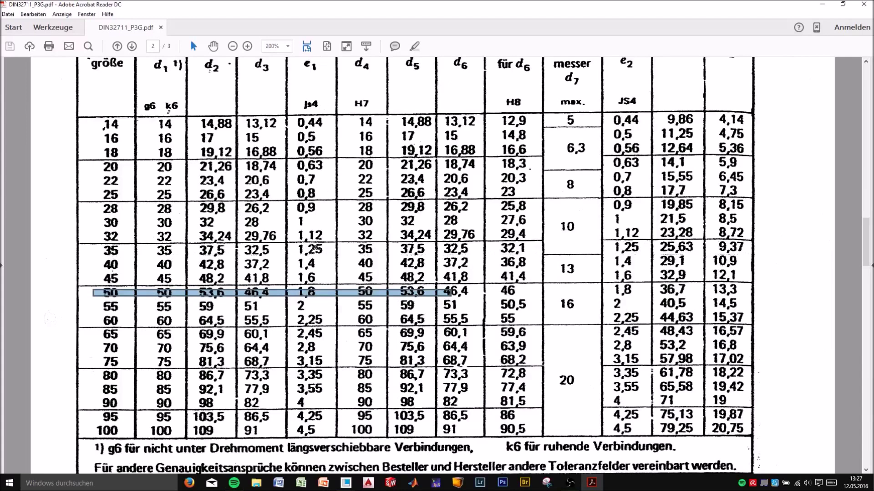
click(823, 4)
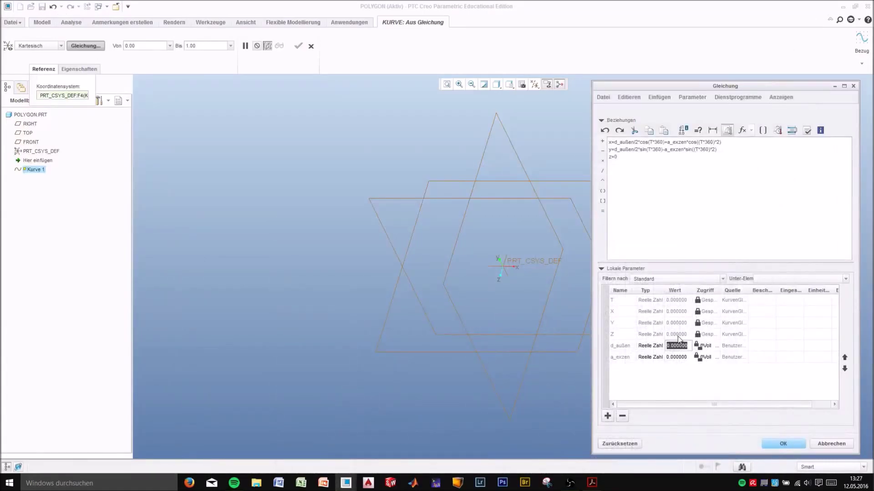
Set d_außen to 50 and a_exzen to 1.8, then view the triangular curve face-on
text(0)
key(Tab)
key(Tab)
key(Tab)
key(Tab)
click(672, 358)
text(1.8)
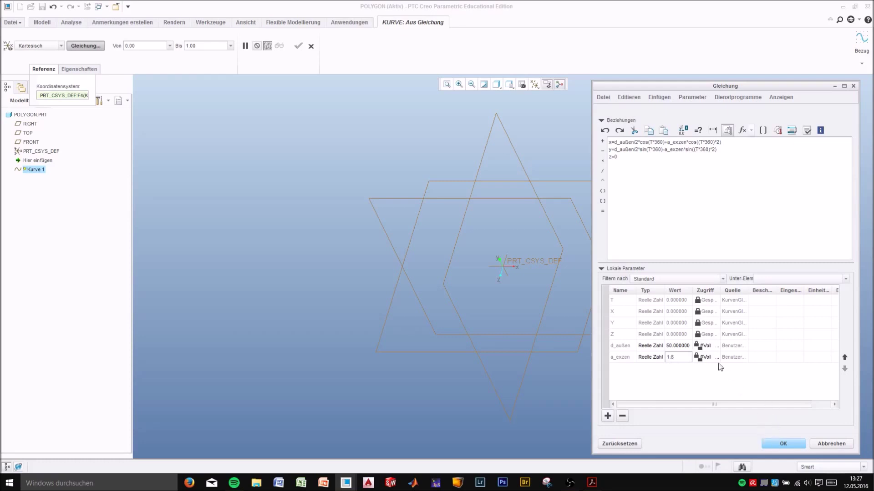
click(685, 347)
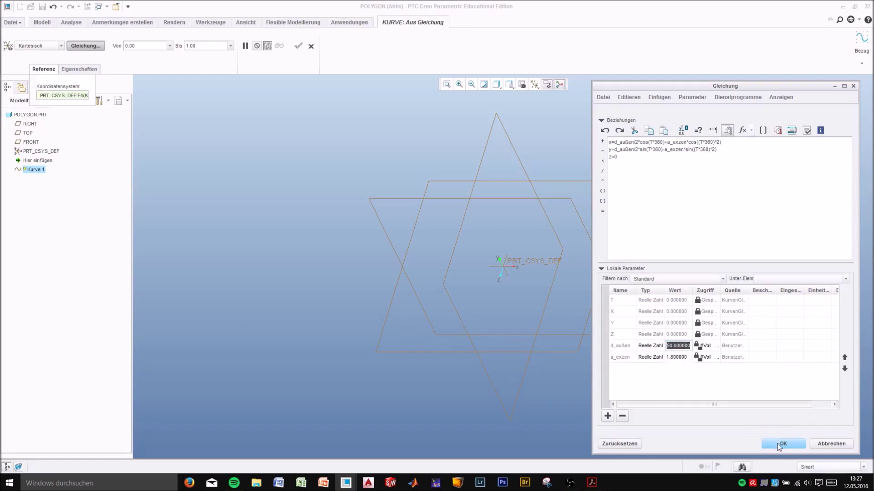
click(778, 444)
scroll(504, 279, up, 3)
mouse_move(535, 219)
middle_down()
mouse_move(556, 172)
mouse_move(538, 203)
middle_up()
scroll(524, 271, up, 2)
scroll(518, 271, up, 2)
mouse_move(515, 271)
middle_down()
mouse_move(511, 203)
mouse_move(530, 183)
mouse_move(522, 191)
middle_up()
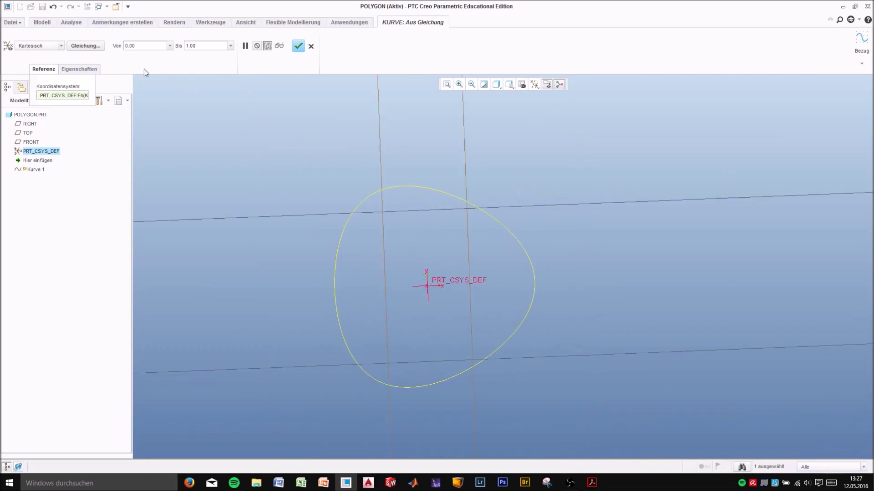
Try larger A_EXZEN eccentricity values, up to 2.5, to see the curve change
click(93, 46)
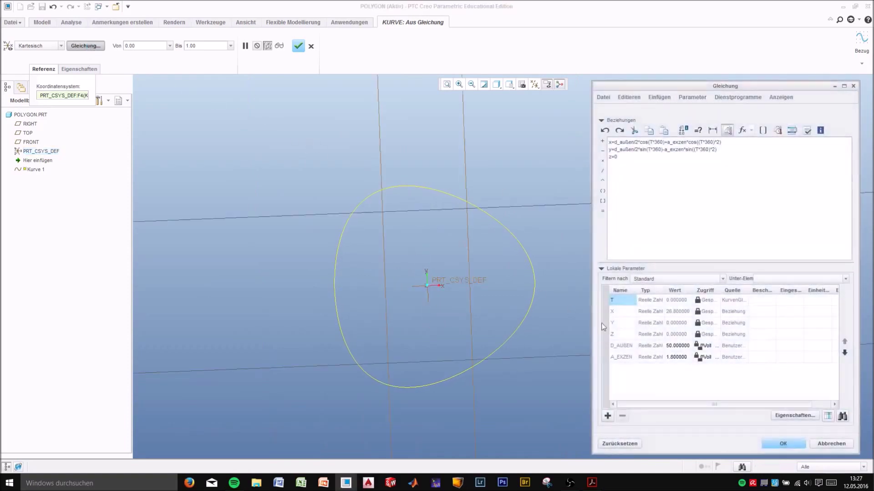
double_click(676, 357)
text(25)
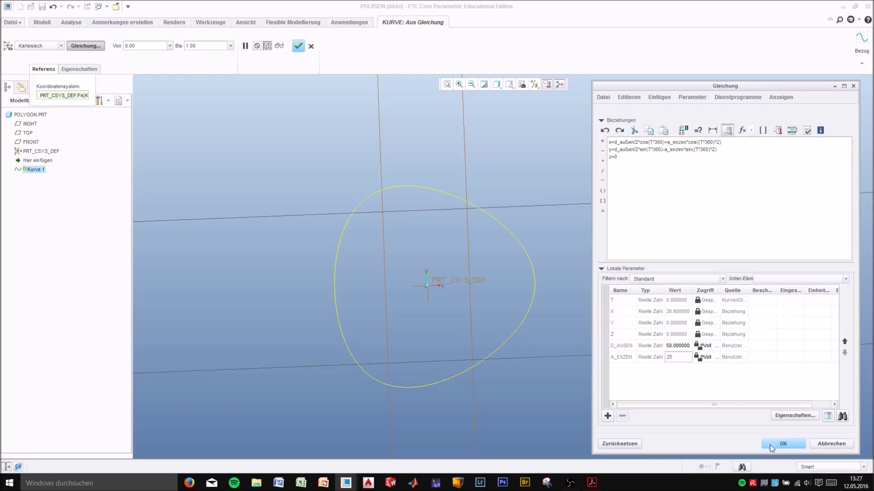
click(770, 444)
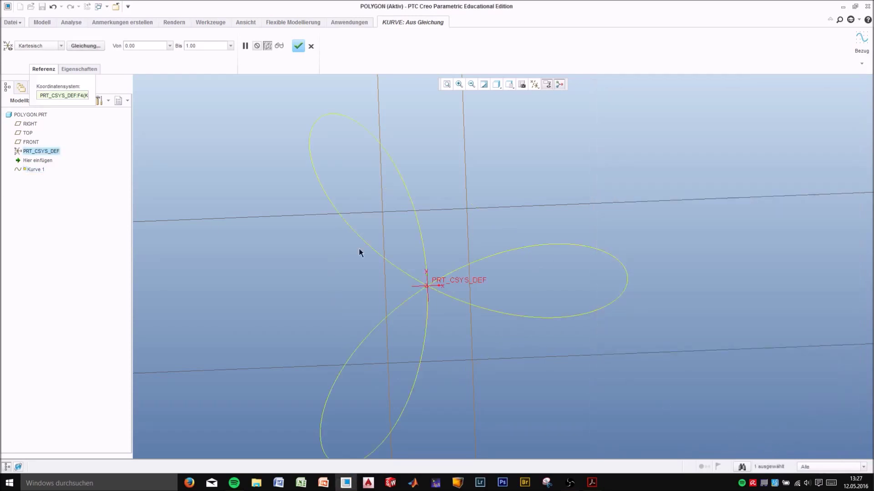
click(78, 47)
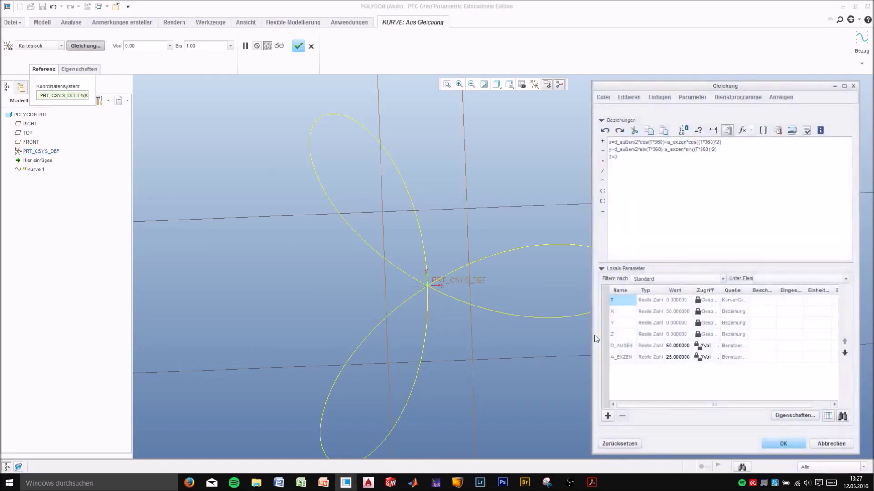
click(669, 356)
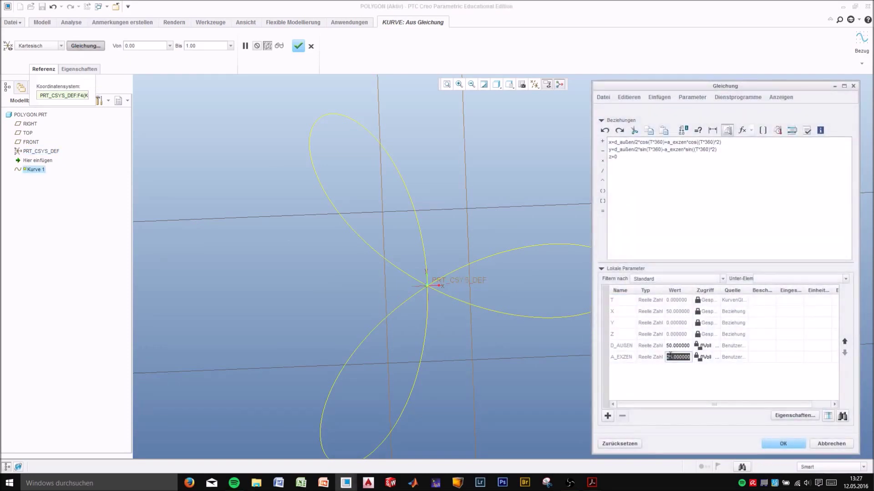
text(2.5)
key(Return)
click(774, 446)
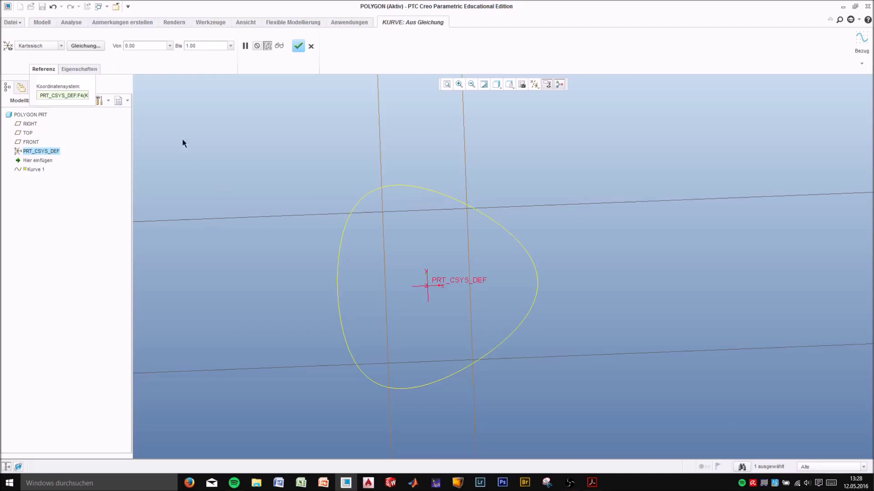
Reset A_EXZEN to 1.8 and apply the equation changes to the curve
click(76, 46)
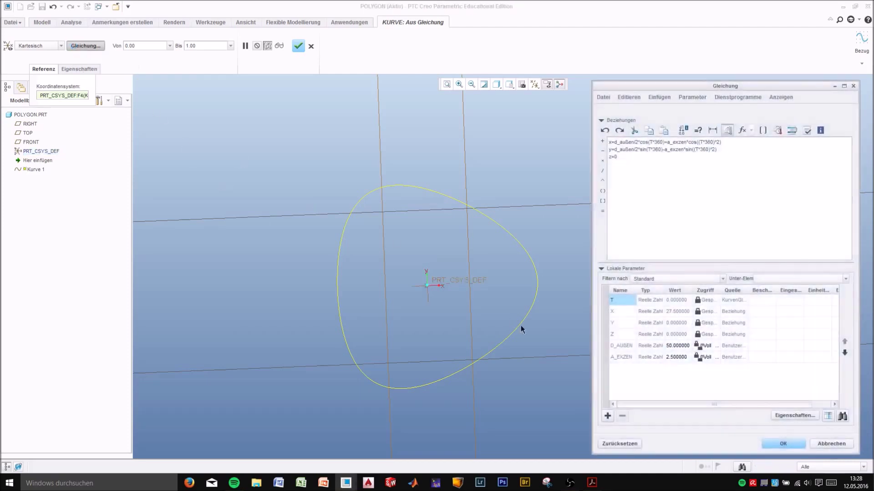
click(670, 357)
text(1)
key(Return)
click(773, 445)
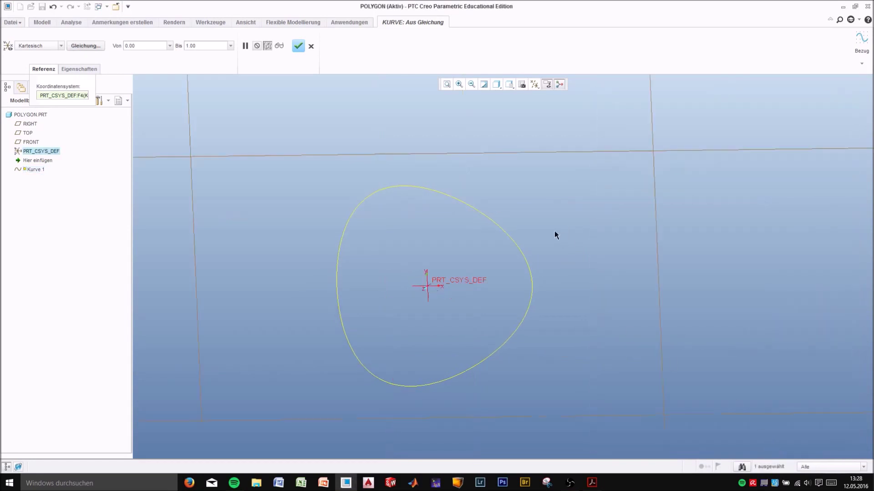
Finish the equation curve Kurve 1 and start a Profil extrusion
click(298, 51)
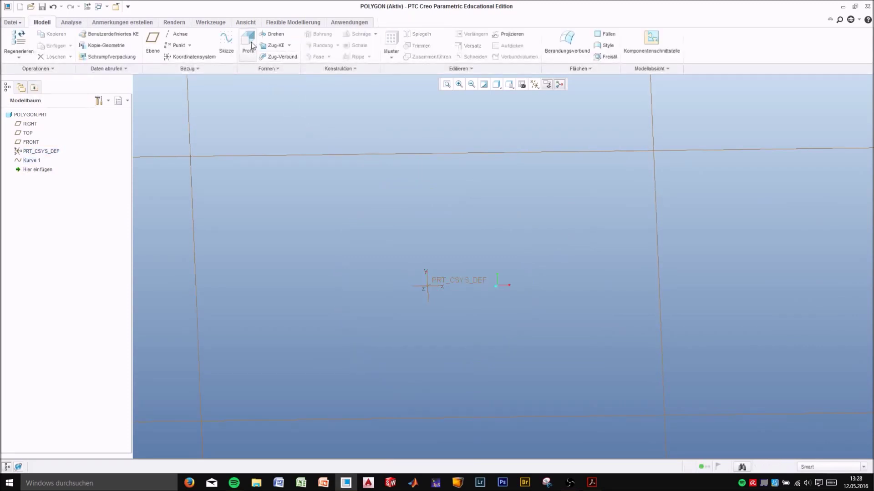
scroll(417, 223, down, 3)
scroll(417, 221, down, 3)
scroll(411, 215, down, 3)
scroll(380, 196, up, 2)
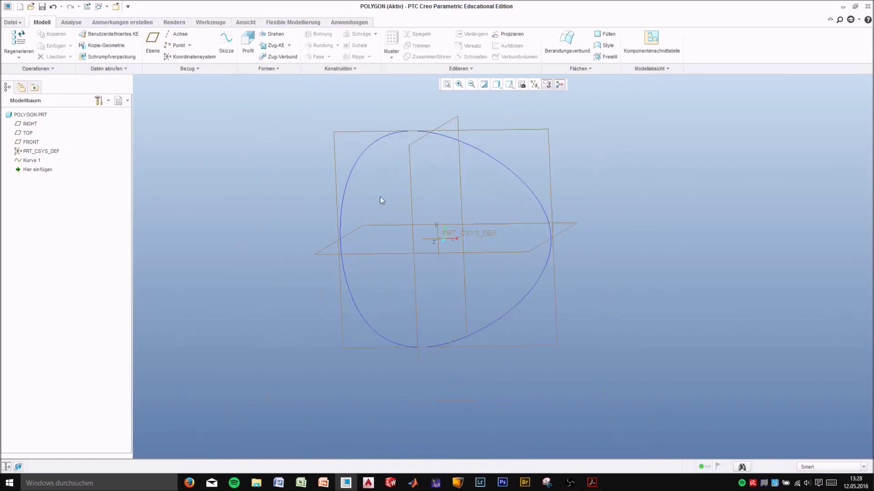
click(249, 41)
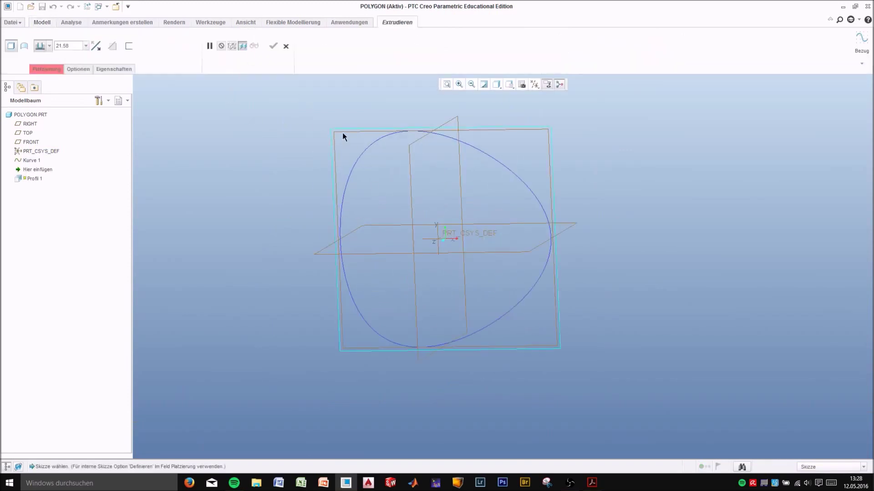
middle_drag(342, 133, 309, 121)
Sketch on FRONT by projecting the whole equation curve as one loop, then finish the sketch
click(366, 122)
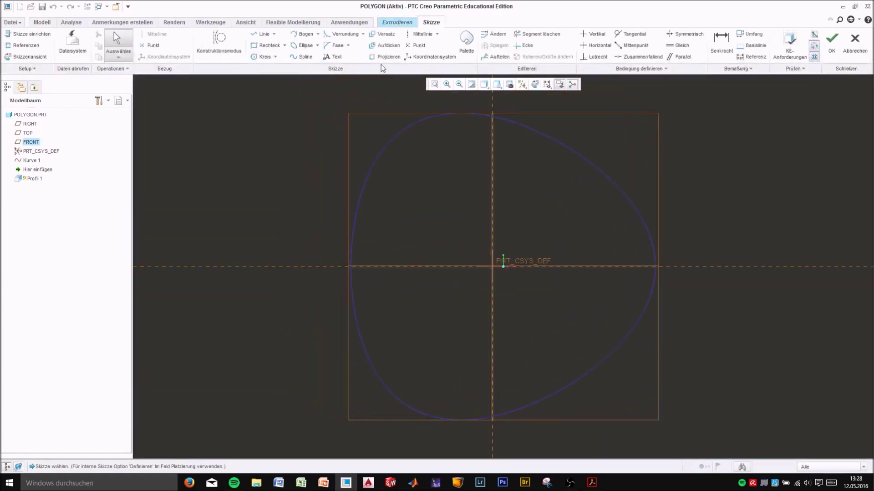
click(385, 57)
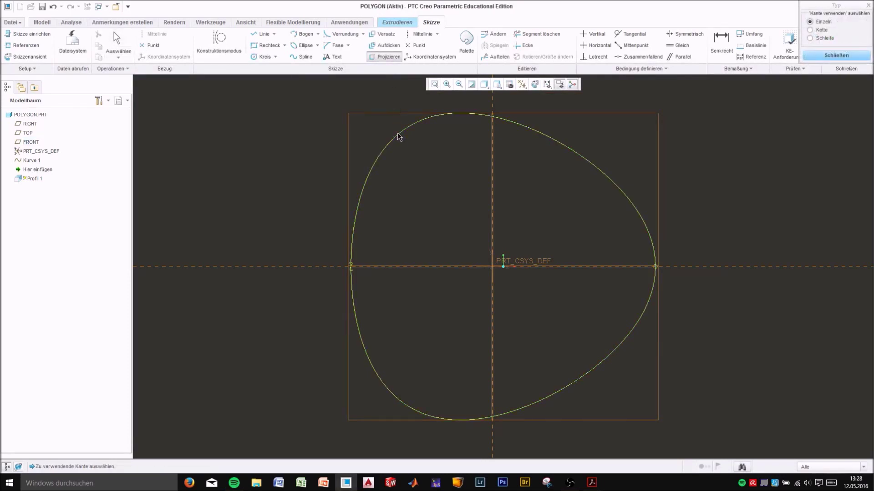
click(825, 38)
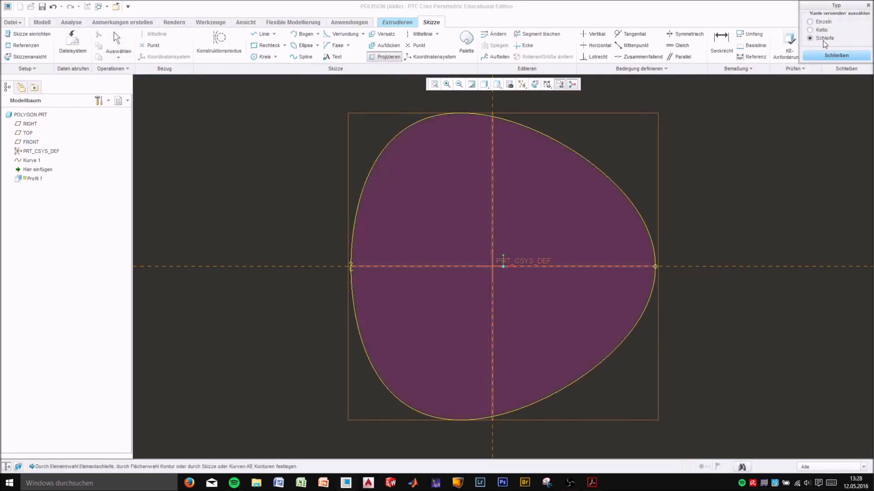
click(823, 56)
middle_drag(701, 170, 675, 176)
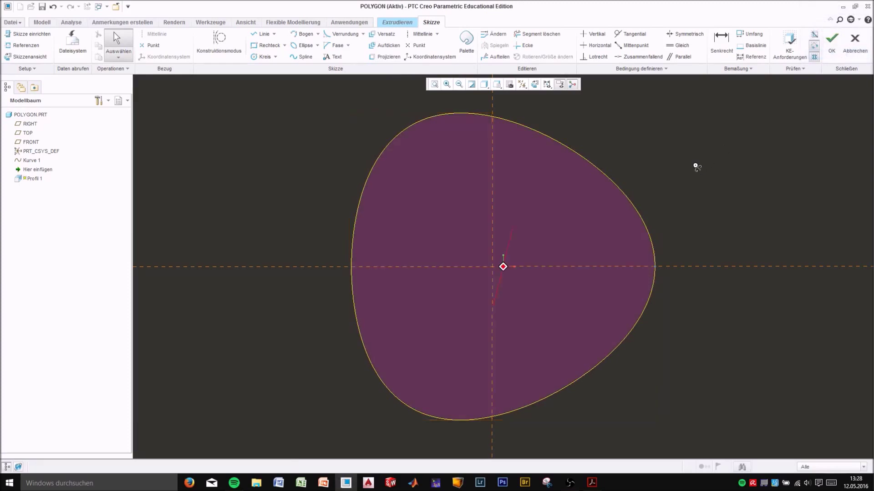
click(831, 44)
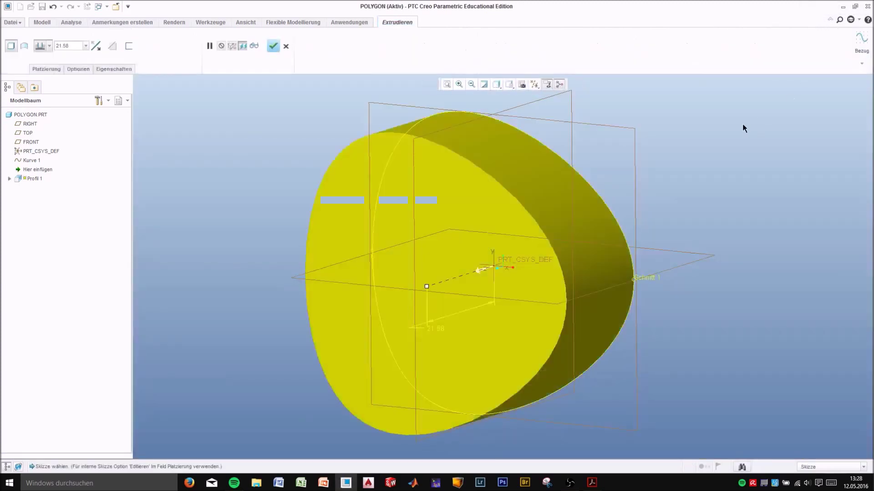
Extrude the profile as a solid to depth 50 and complete Profil 1
click(81, 45)
text(50)
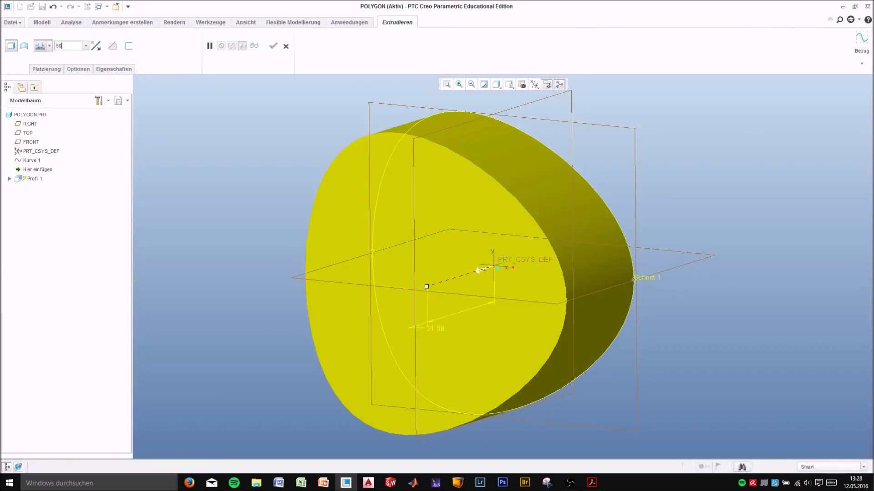
key(Return)
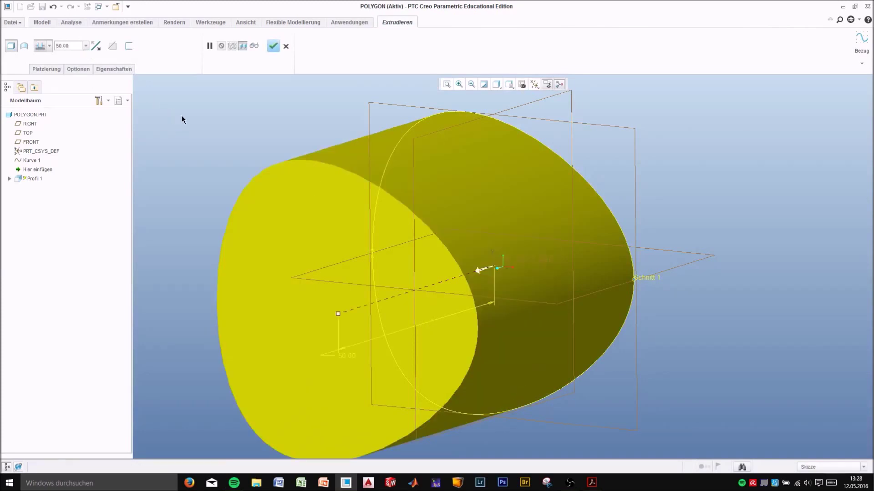
click(134, 46)
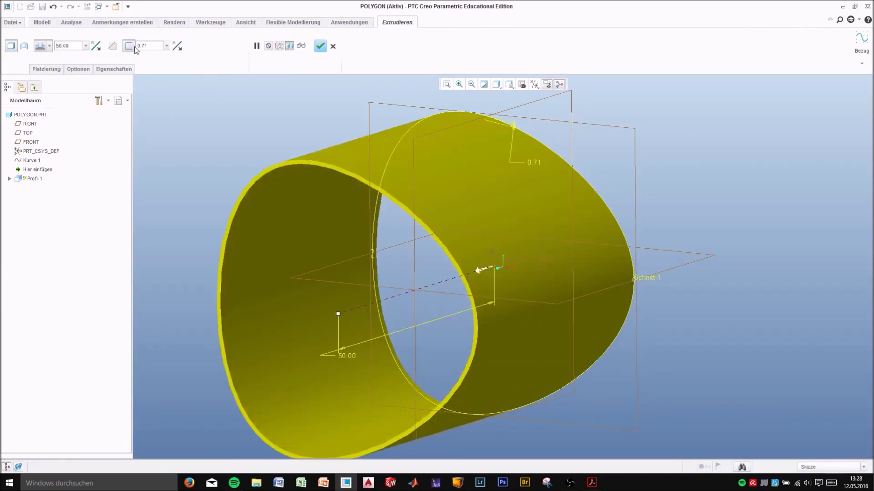
click(135, 46)
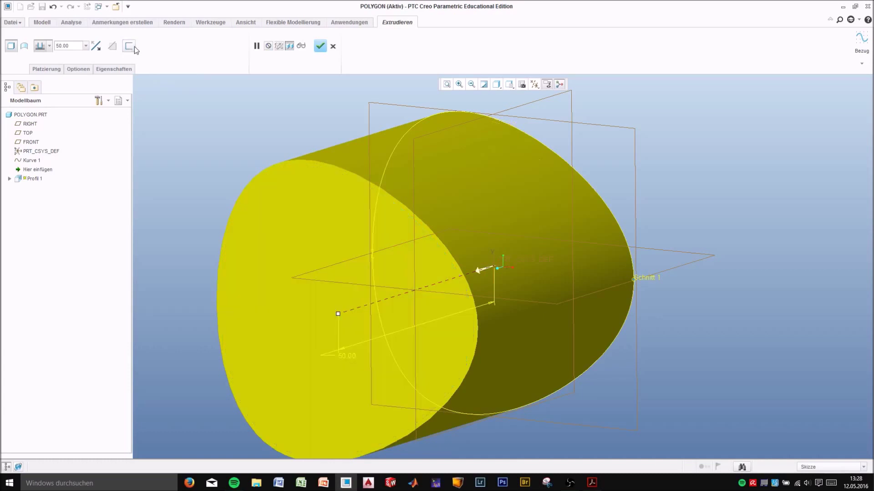
click(320, 46)
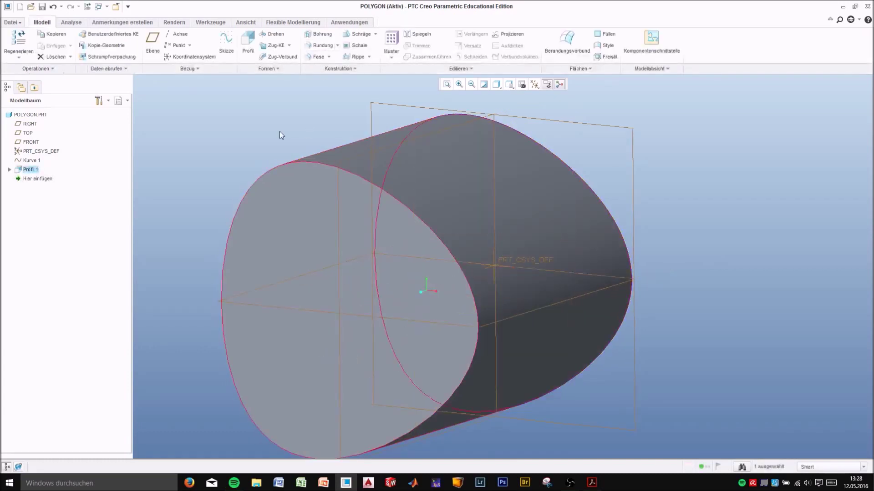
middle_drag(260, 143, 259, 140)
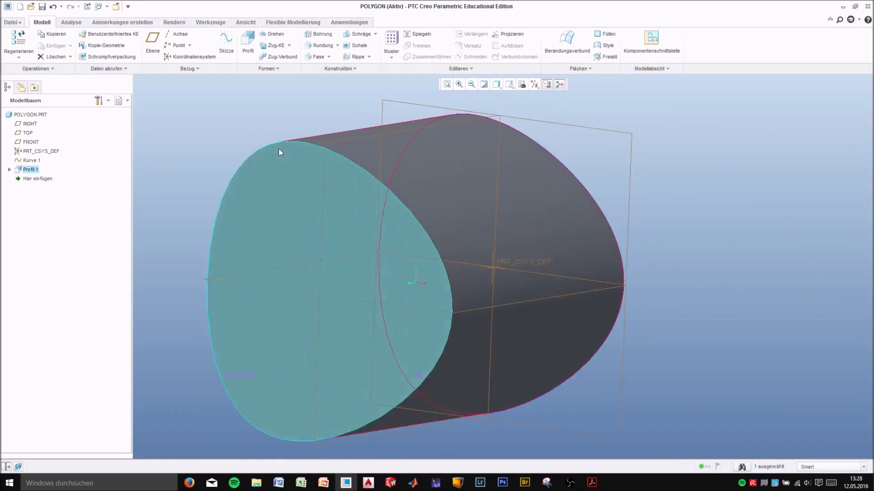
middle_drag(279, 148, 263, 116)
click(264, 117)
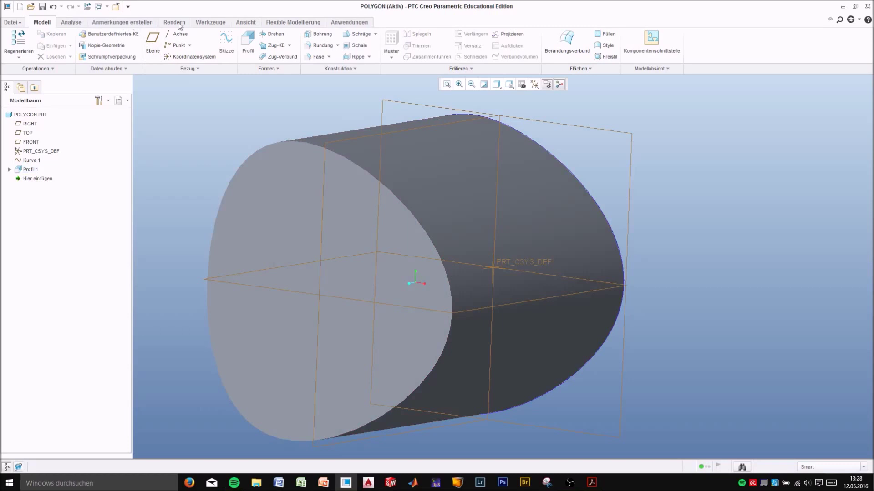
click(211, 22)
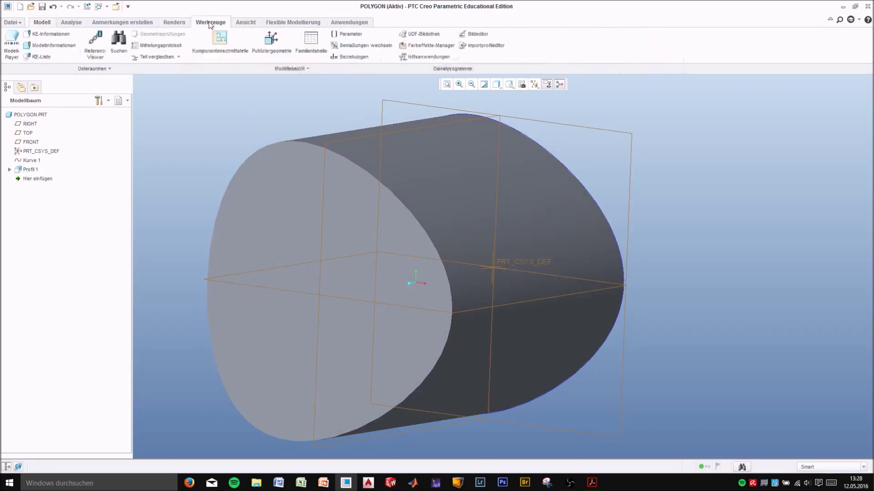
Add Kurve_1's D_AUßEN and A_EXZEN parameters as family table columns
click(309, 49)
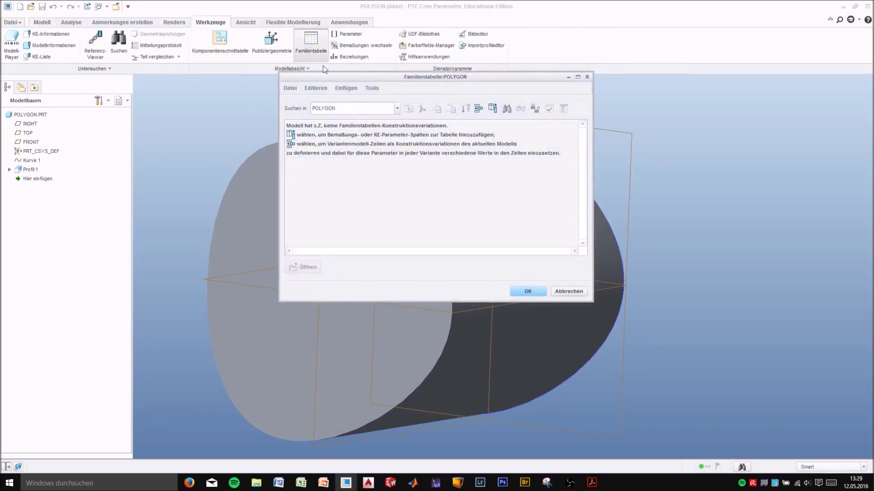
click(492, 109)
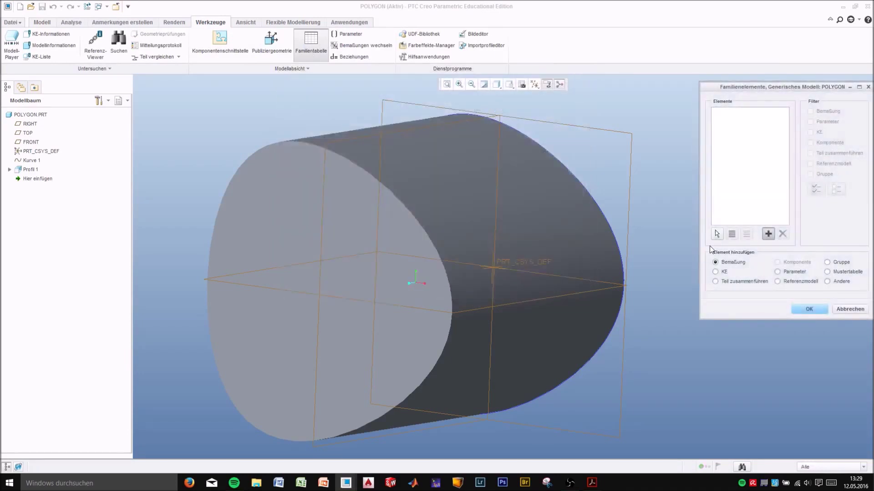
click(780, 271)
click(771, 188)
click(766, 207)
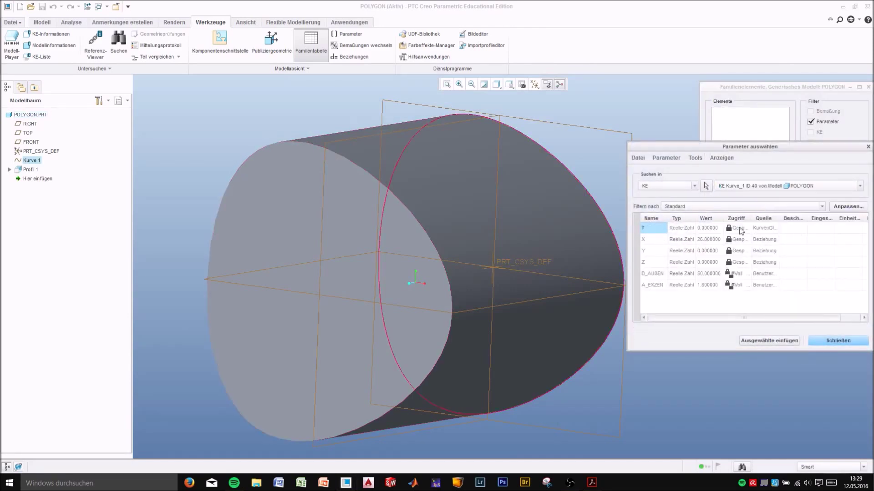
click(653, 274)
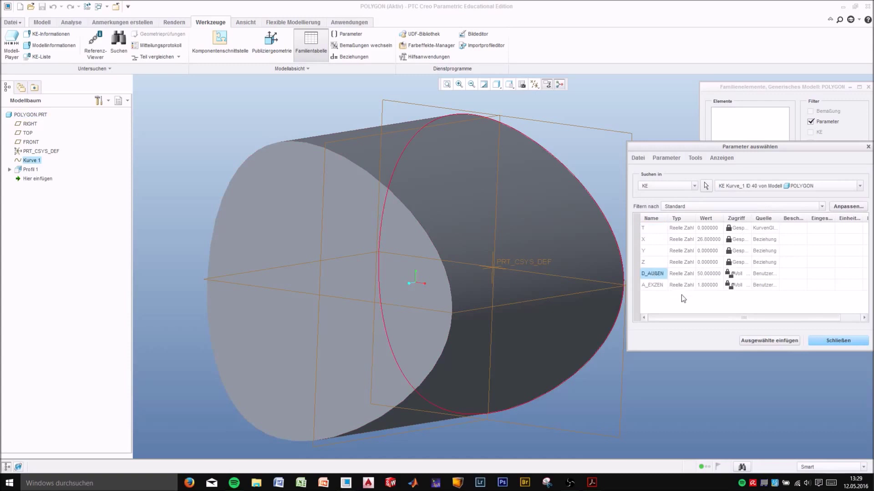
click(756, 342)
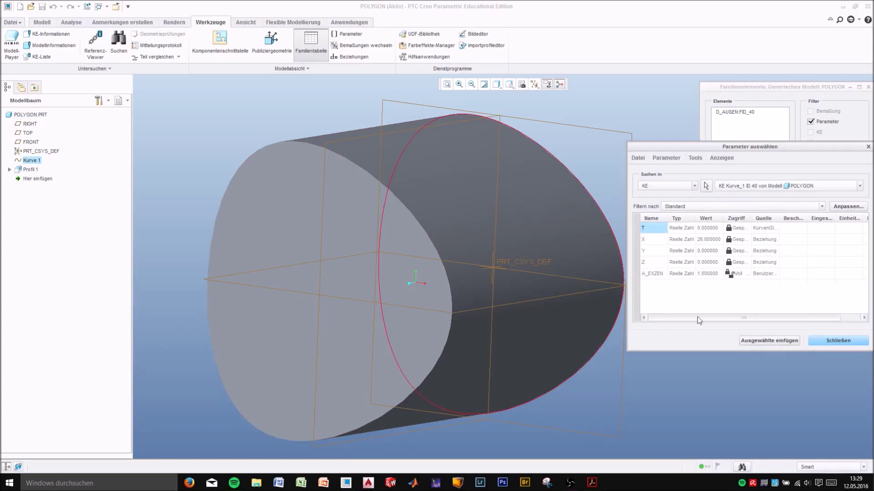
click(659, 274)
click(769, 341)
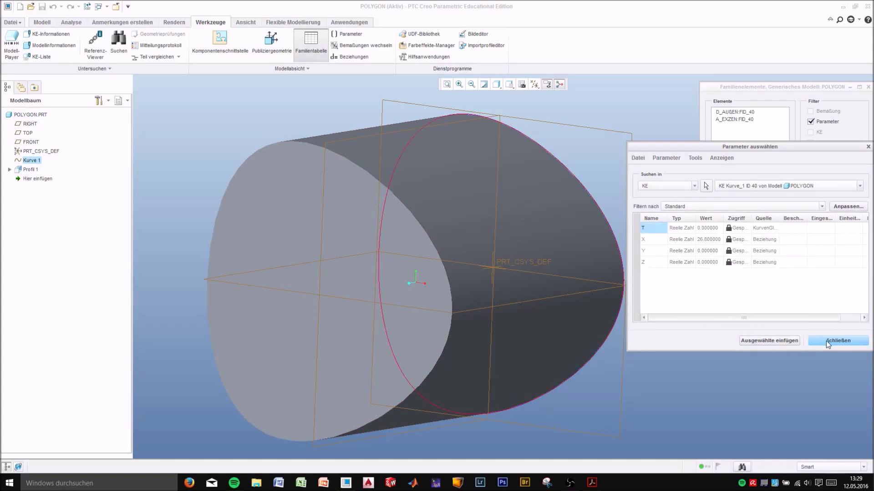
click(826, 340)
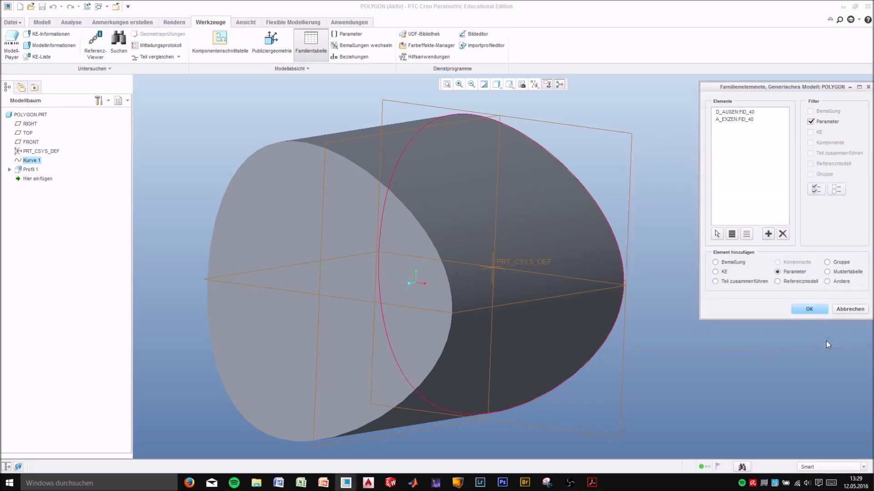
click(810, 311)
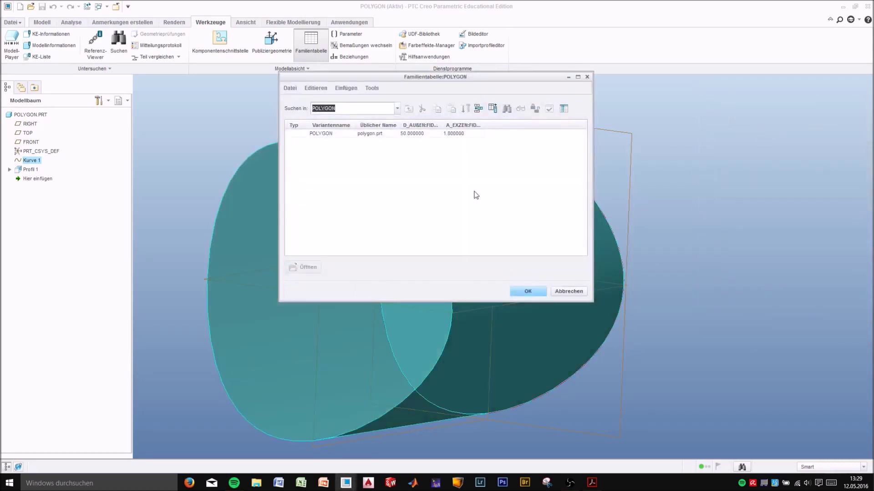
Insert new instance rows into the POLYGON family table
click(480, 112)
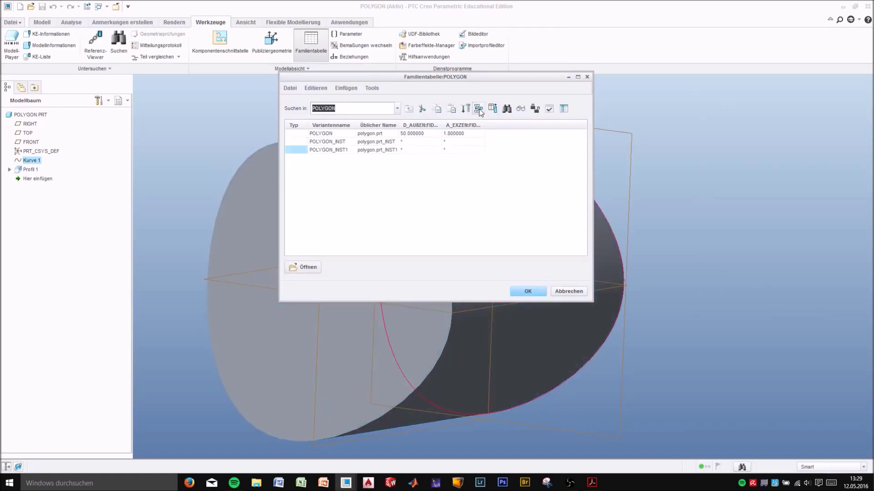
click(480, 112)
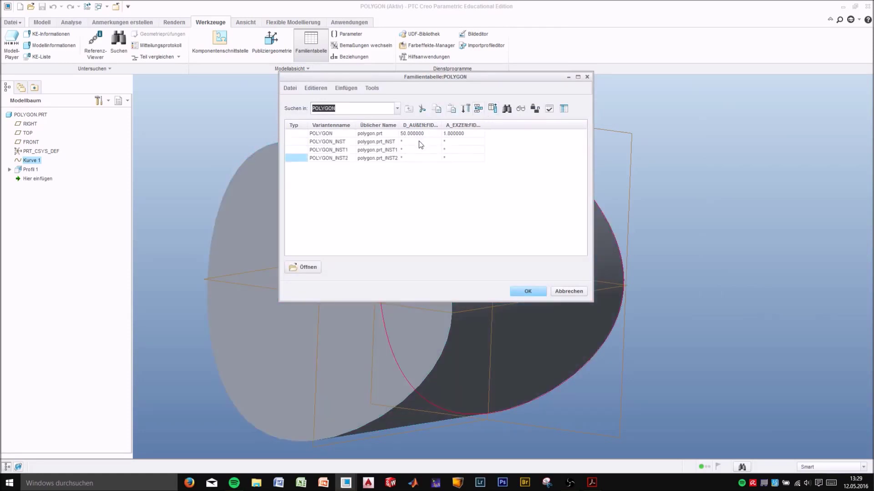
click(347, 142)
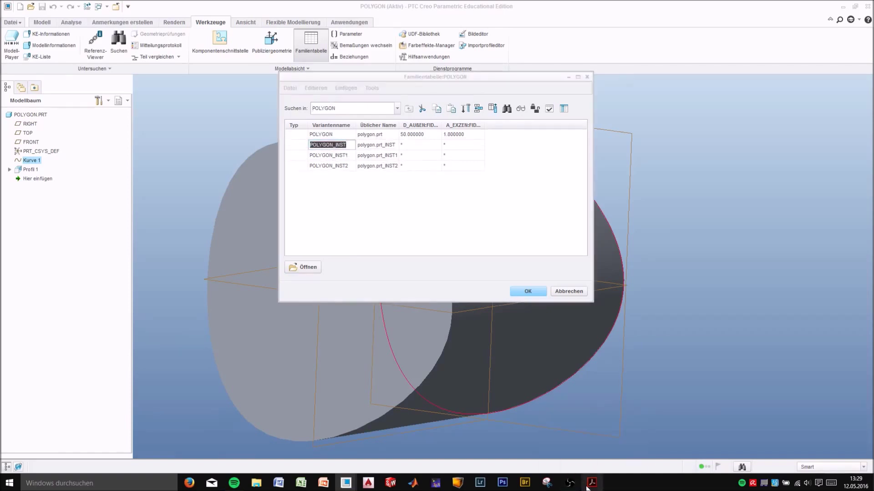
Mark the size 55 row in the DIN 32711 table, then return to the family table
click(590, 485)
drag(100, 300, 316, 309)
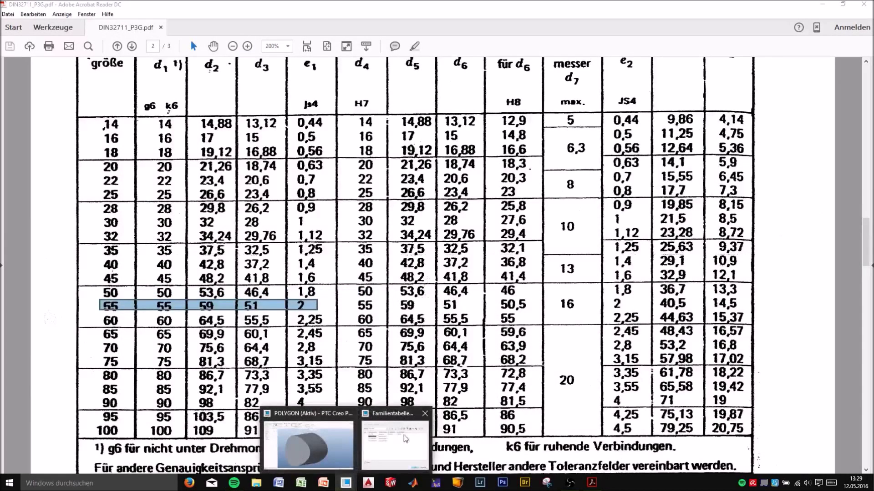
mouse_move(345, 483)
click(395, 437)
Rename the first instance to POLYGON_55_2 with D_AUßEN 55 and A_EXZEN 2
click(352, 144)
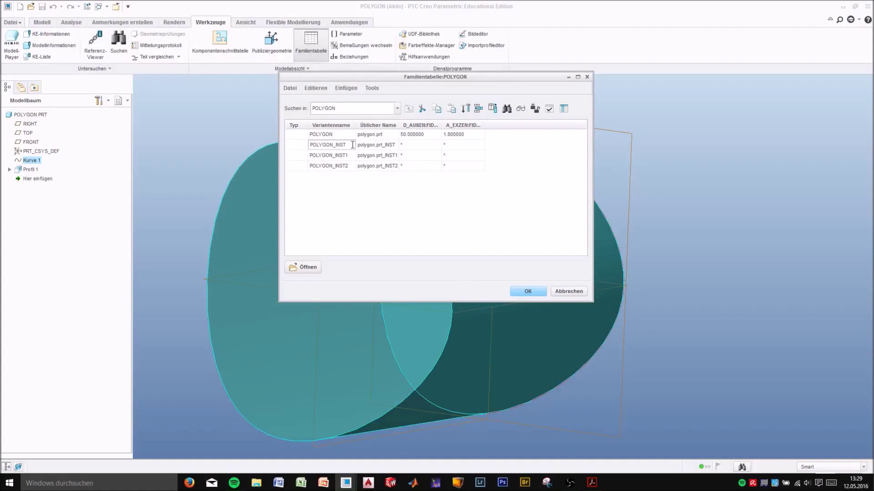
key(BackSpace)
key(BackSpace)
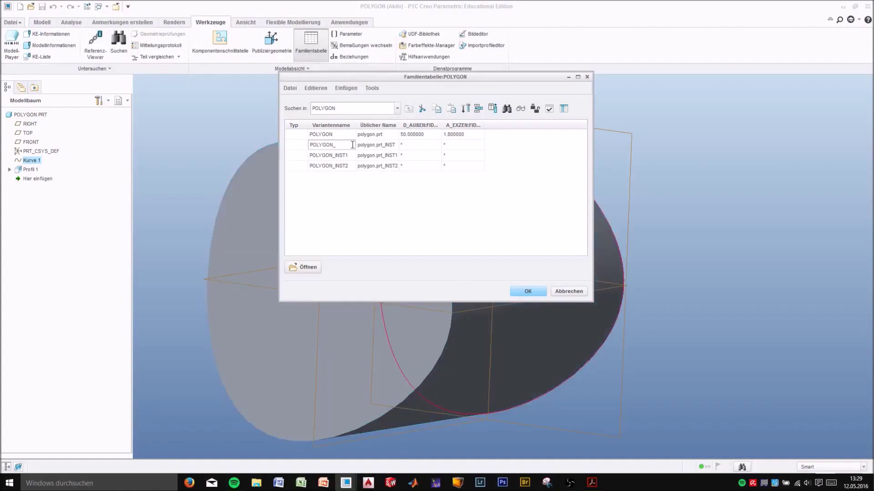
text(55_2)
click(414, 145)
text(55_2)
key(Tab)
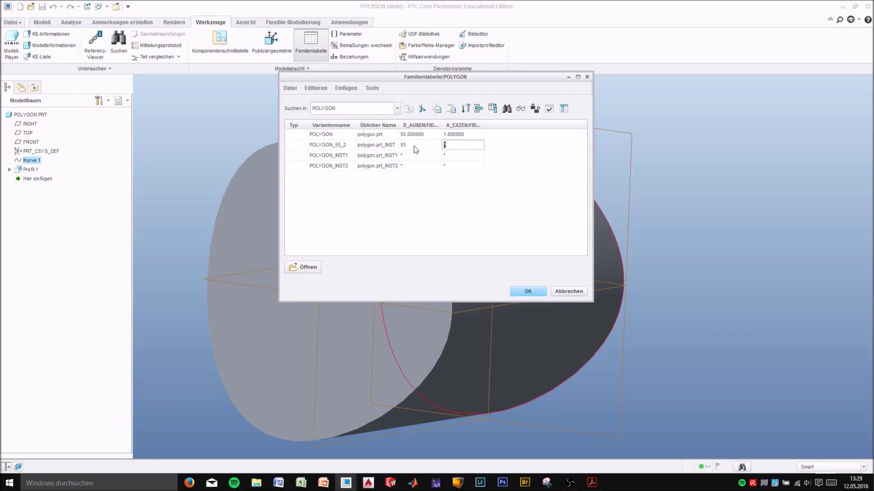
text(2)
click(418, 155)
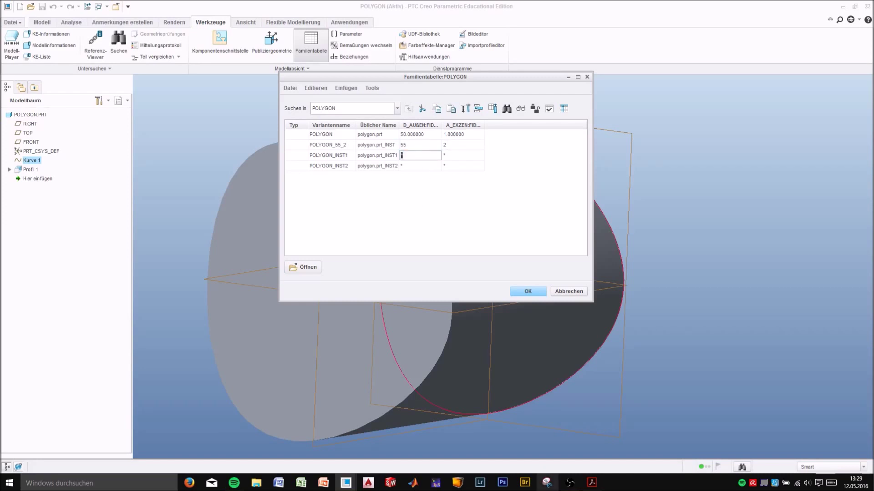
click(592, 483)
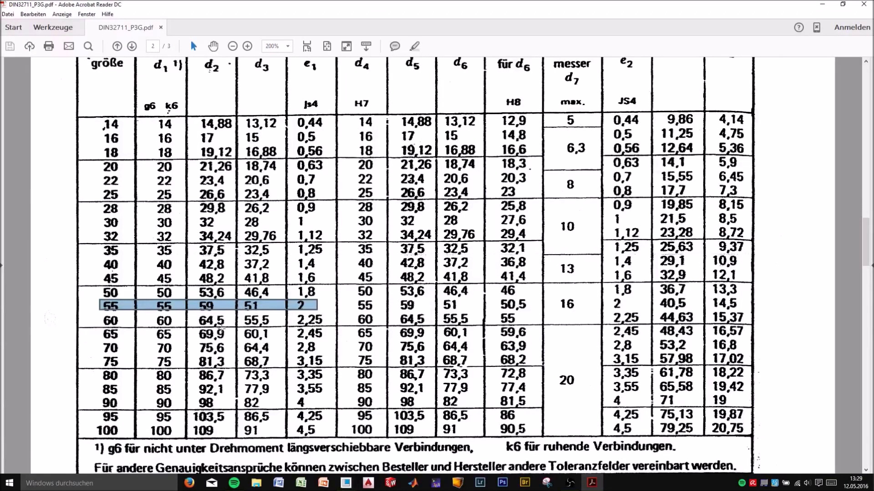
Highlight the size 60 row in the DIN 32711 table (d2 64,5, d3 55,5, e1 2,25)
drag(101, 316, 323, 322)
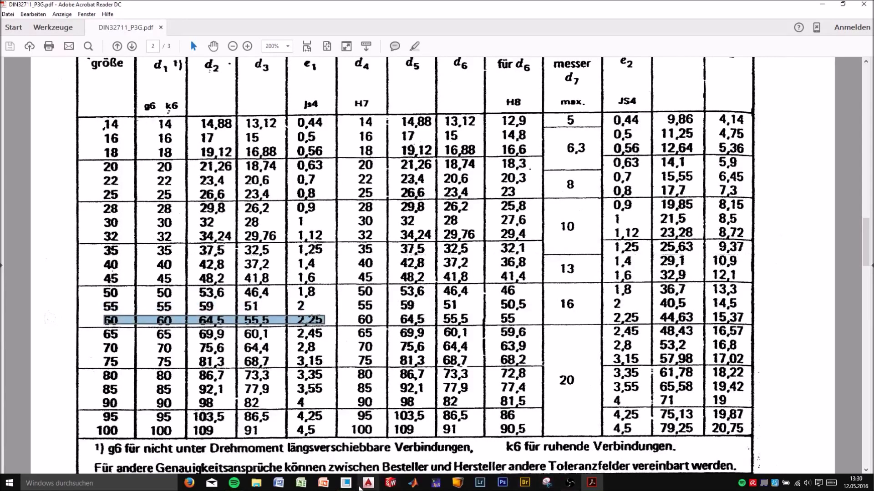
click(345, 483)
Give the second instance D_AUßEN 60 and A_EXZEN 2.25, and rename it POLYGON_60_2_25
click(395, 434)
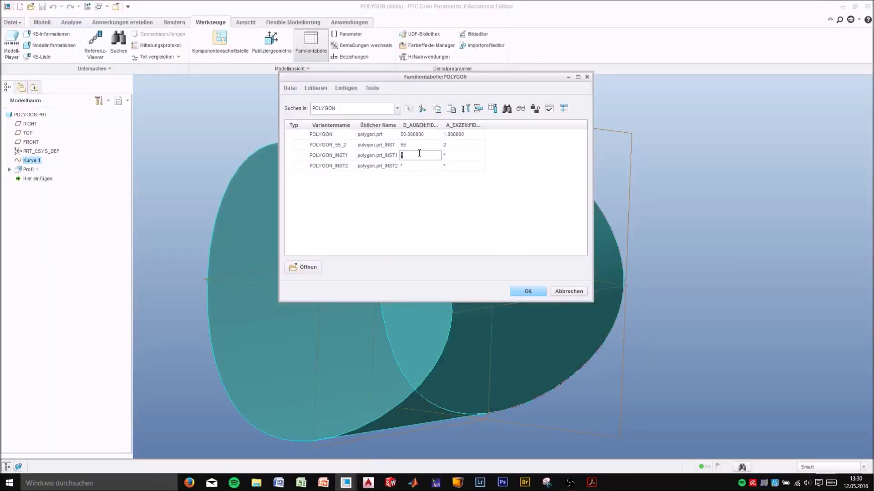
text(60)
key(Tab)
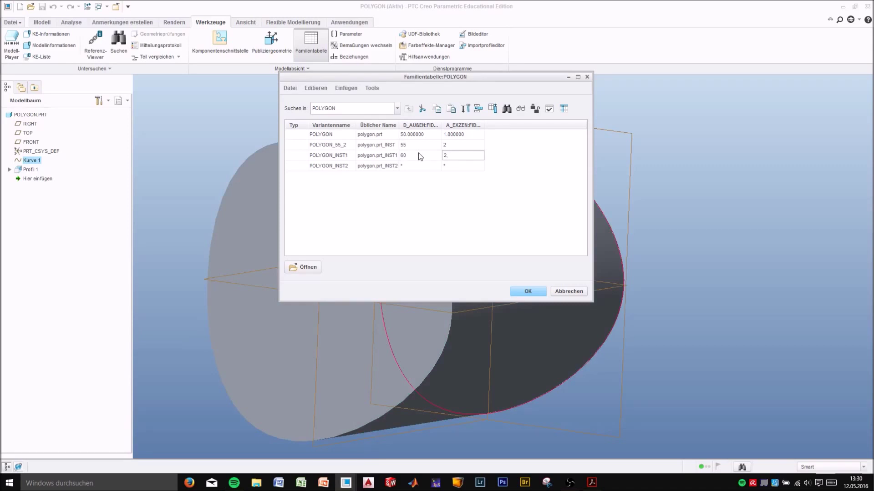
text(25)
click(337, 155)
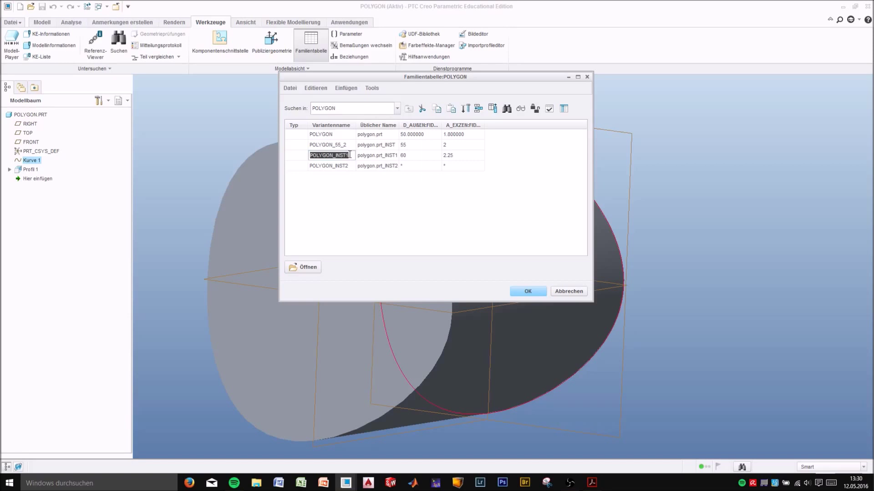
drag(345, 155, 338, 156)
key(End)
text(25)
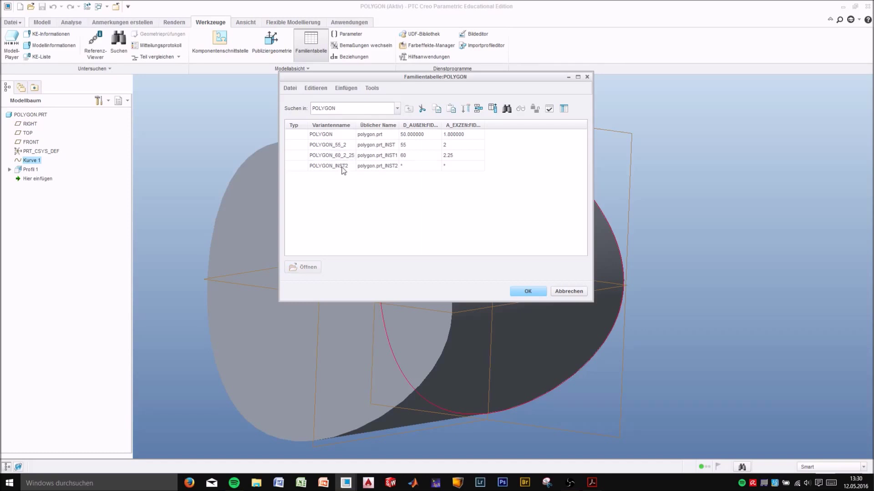
Delete the unused POLYGON_INST2 row and accept the family table
right_click(342, 167)
click(299, 169)
right_click(298, 169)
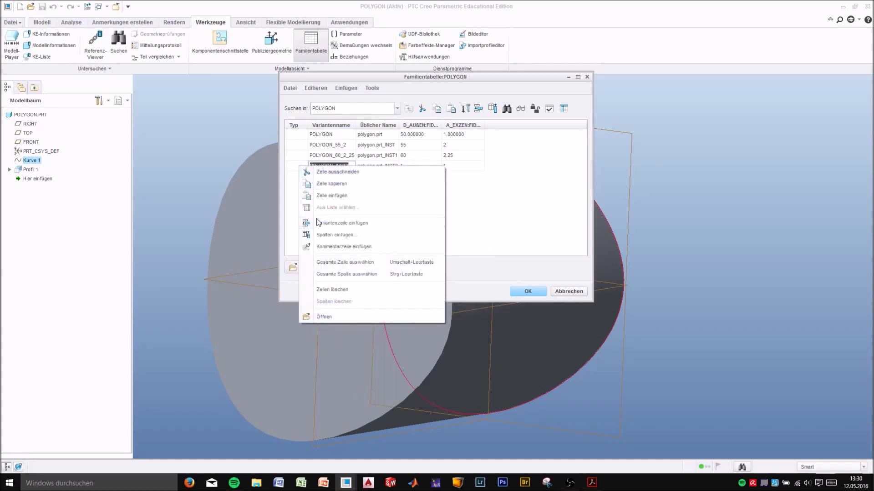
click(329, 290)
click(421, 202)
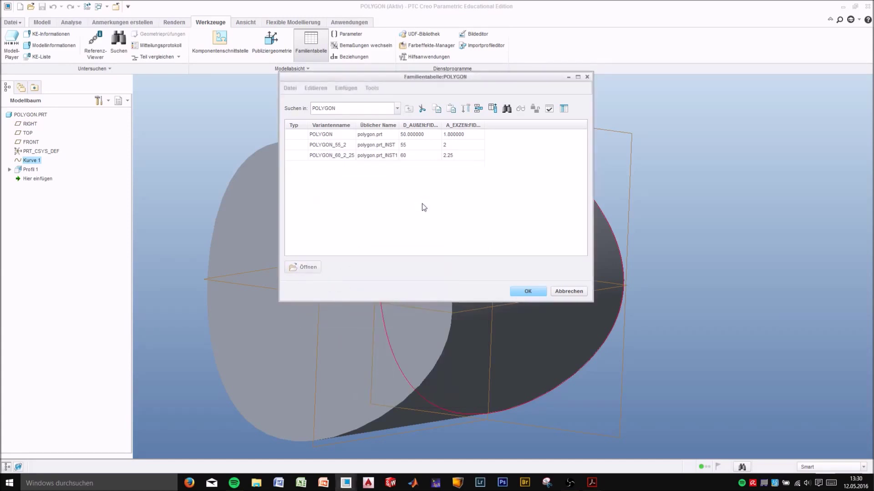
click(523, 292)
middle_drag(318, 113, 399, 112)
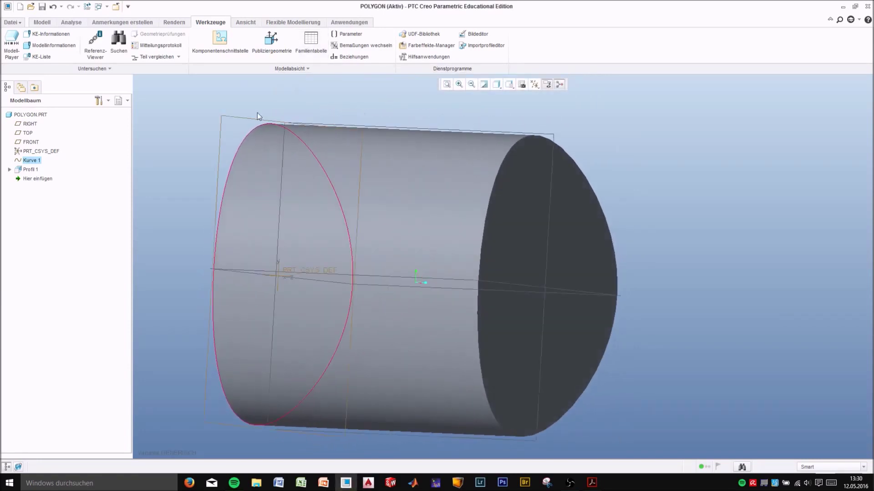
click(32, 7)
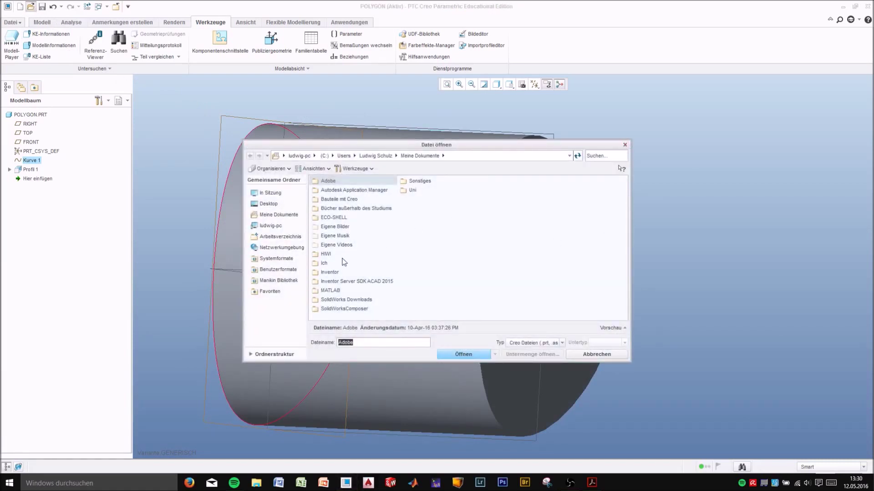
double_click(325, 263)
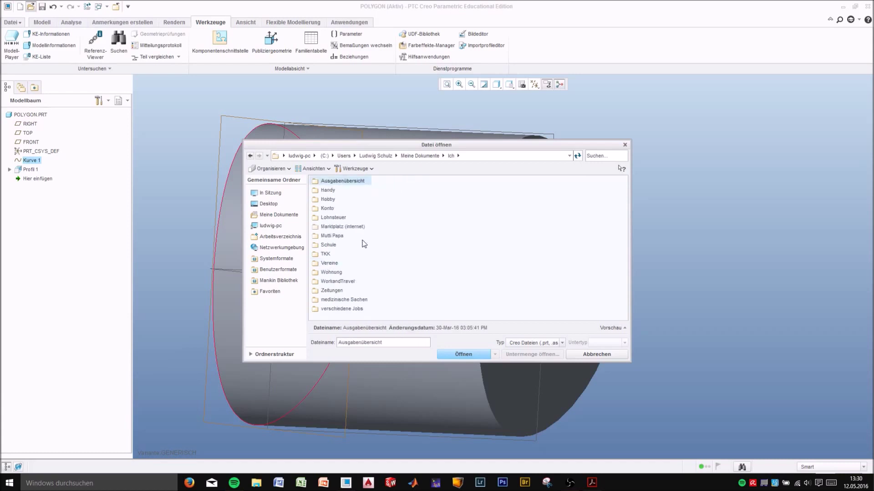
click(626, 146)
middle_drag(668, 148, 578, 146)
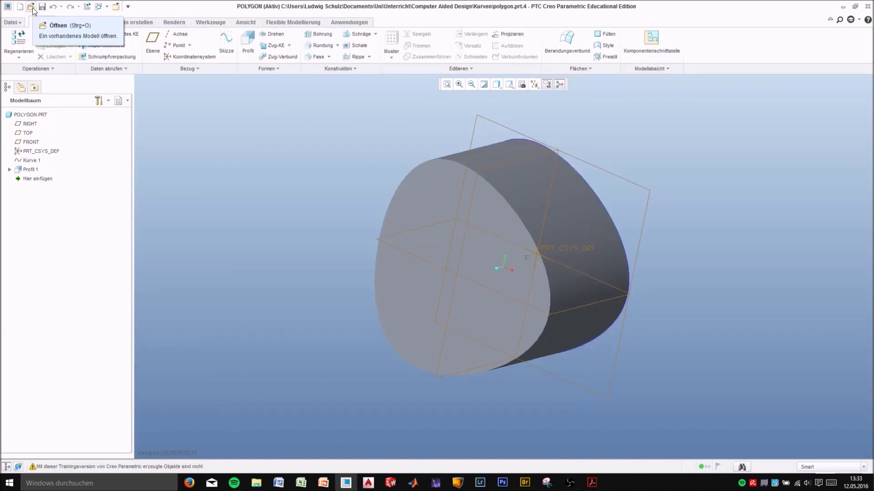
In the Open browser, pick the polygon_55_2 and then polygon_60_2_25 instance files
click(31, 7)
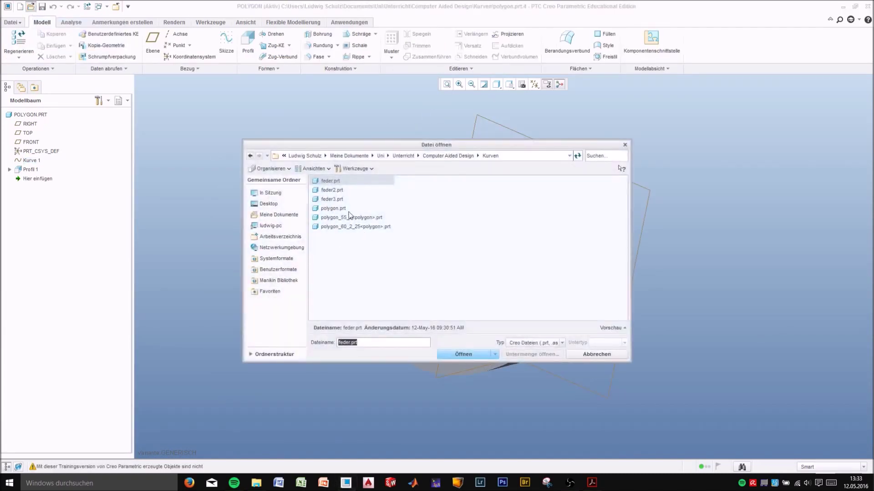
click(338, 219)
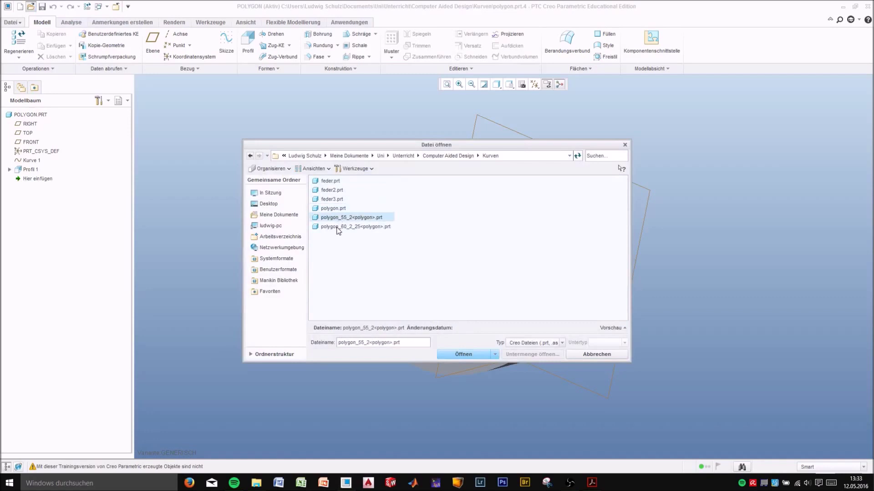
click(338, 228)
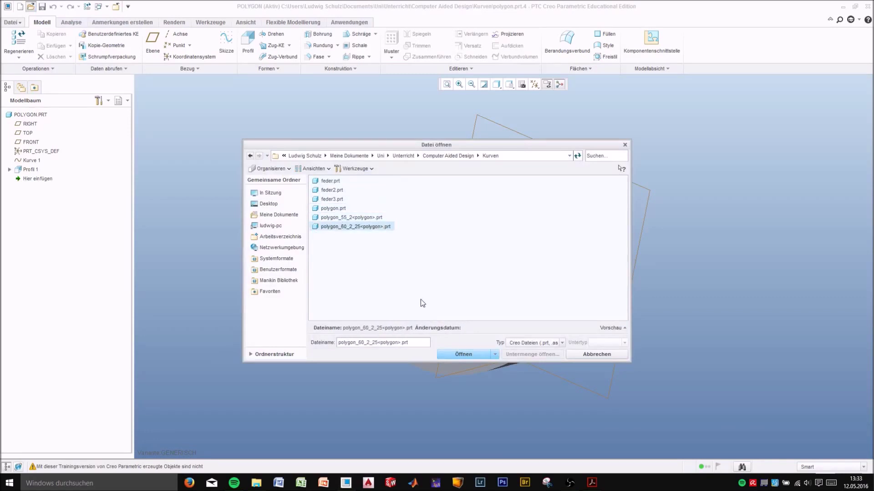